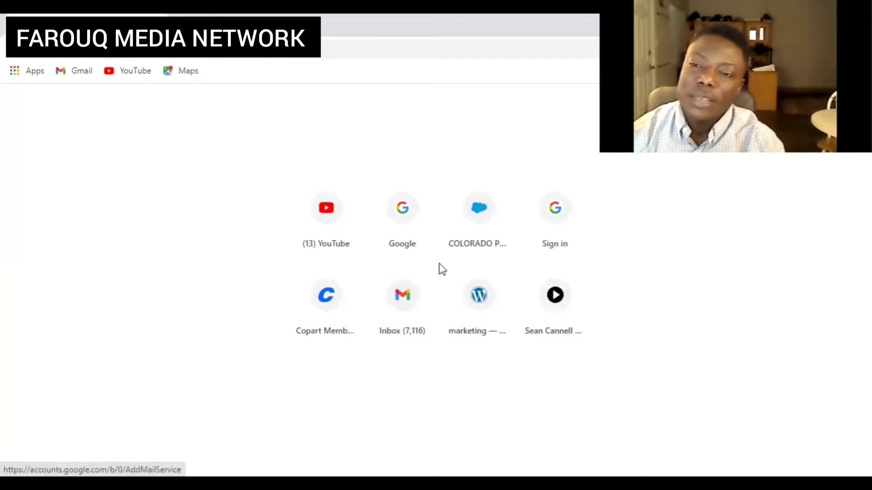
# Step: Search Google for 'create a gmail account' using the autocomplete suggestion
pyautogui.click(406, 213)
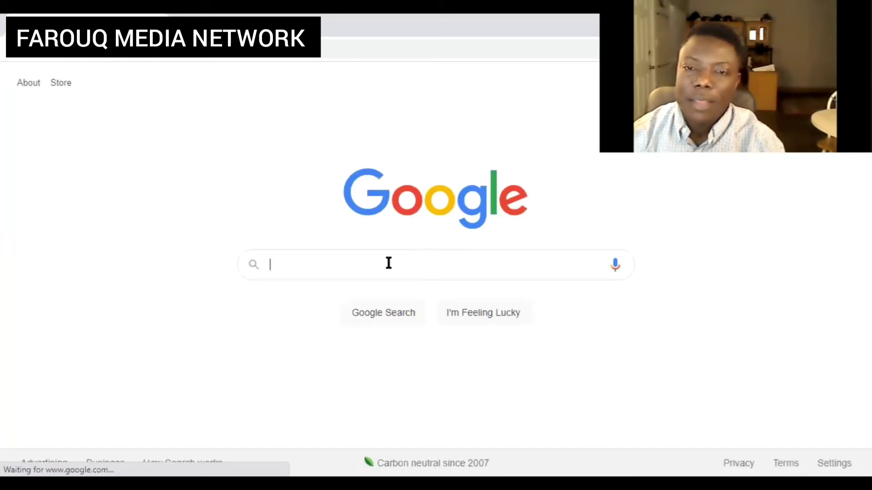
pyautogui.click(389, 262)
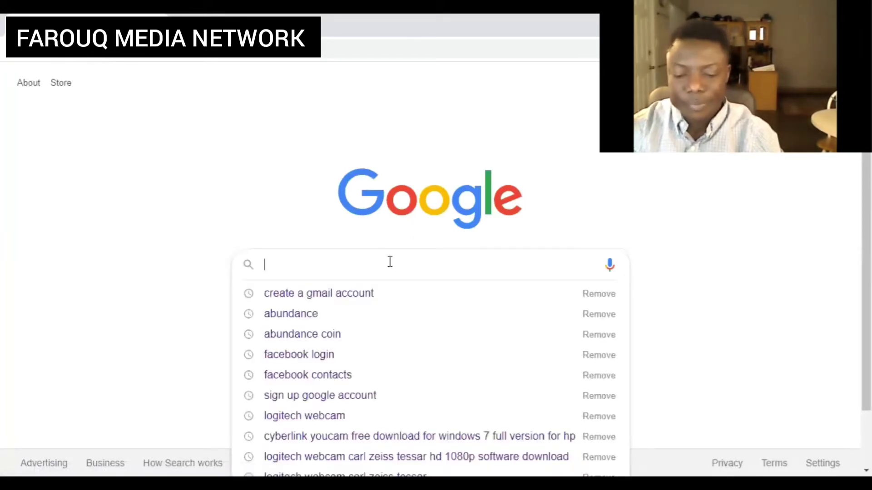
pyautogui.write('c')
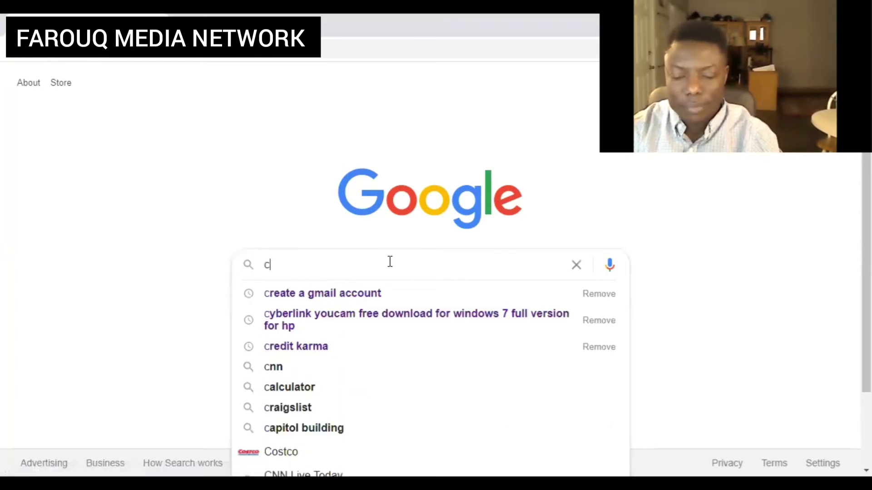
pyautogui.write('re')
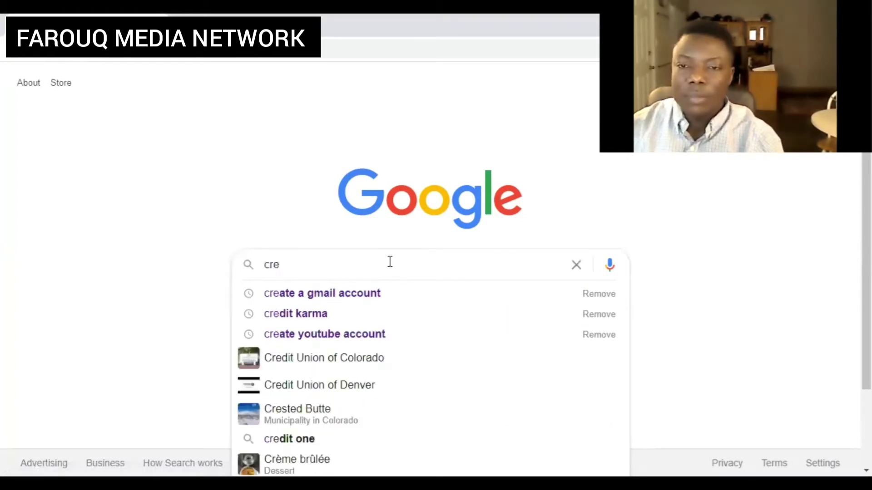
pyautogui.click(364, 293)
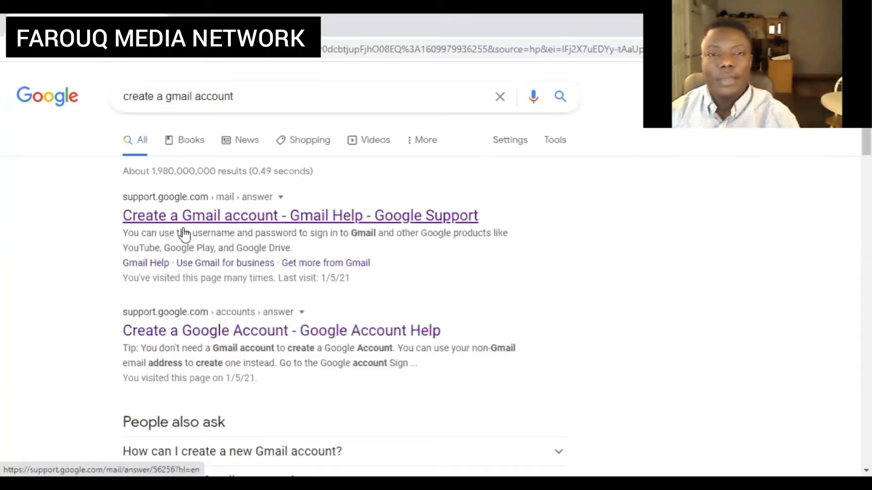
# Step: Open the 'Create a Gmail account' Help article and go to its Create an account sign-up page
pyautogui.click(304, 217)
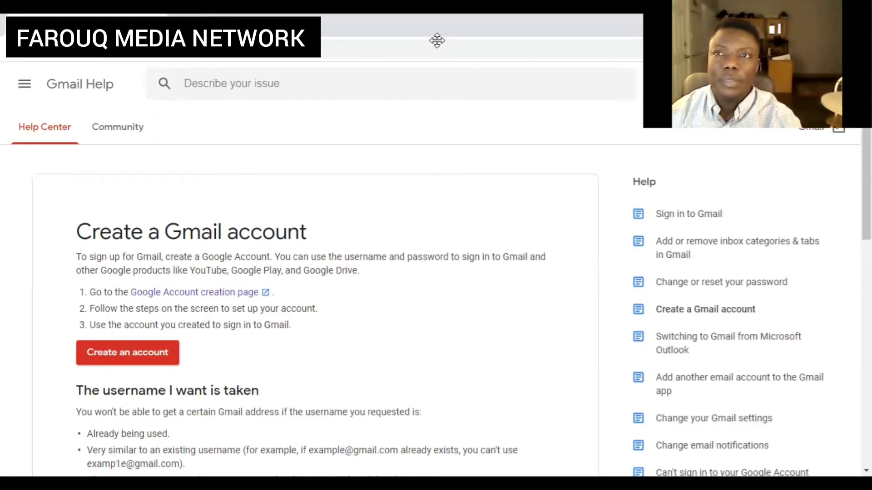
pyautogui.click(120, 357)
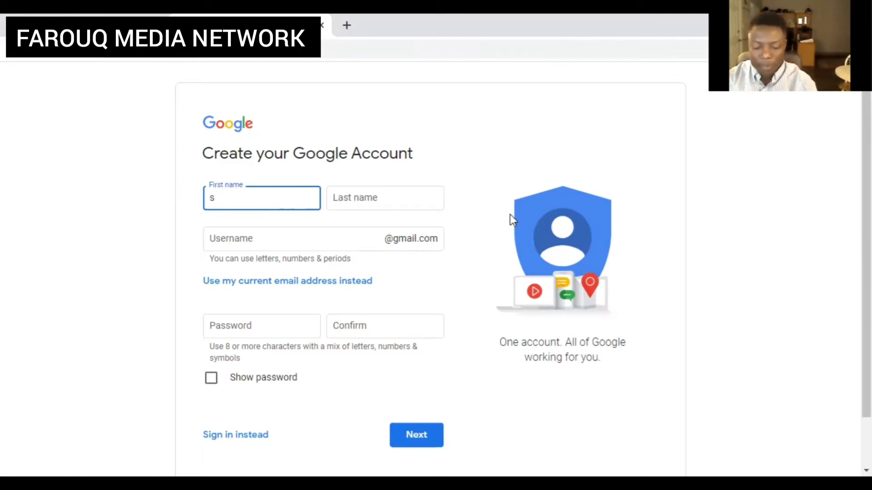
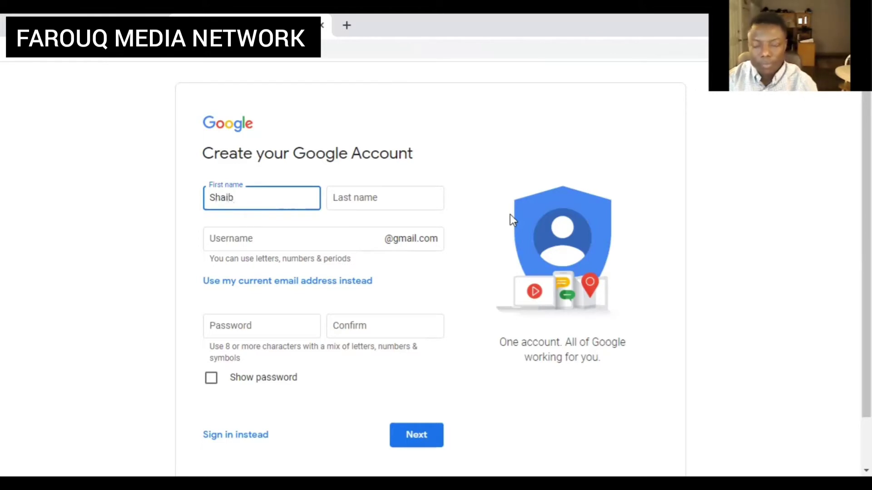
# Step: Enter the user's first name, last name and desired username on the sign-up form
pyautogui.press('Tab')
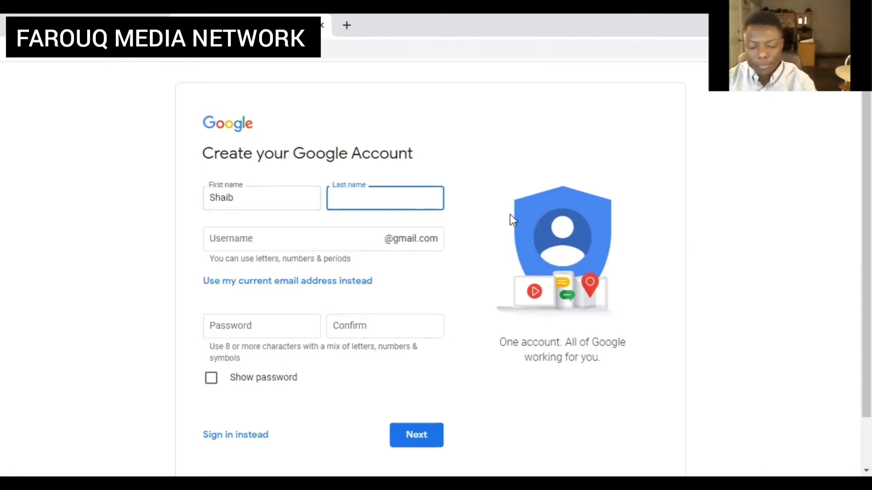
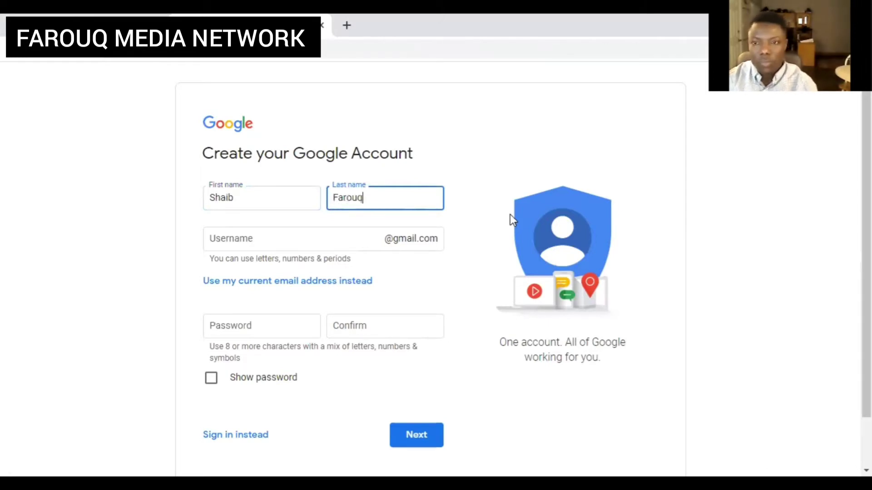
pyautogui.press('Tab')
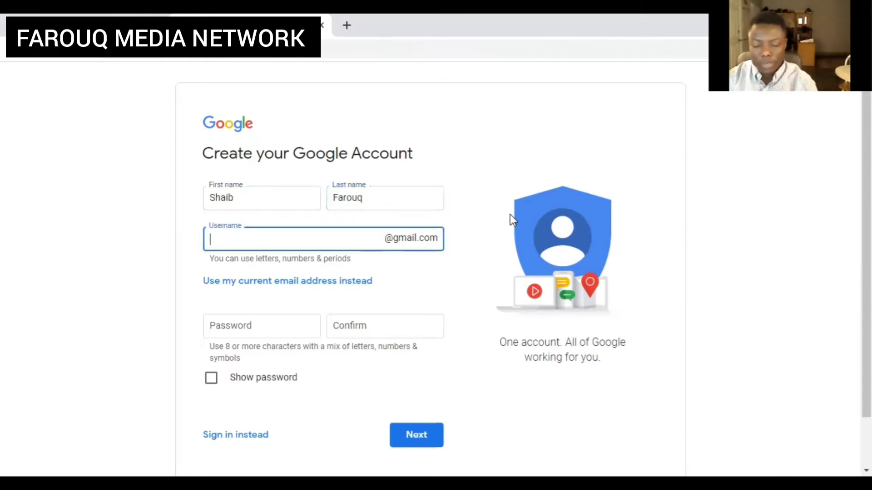
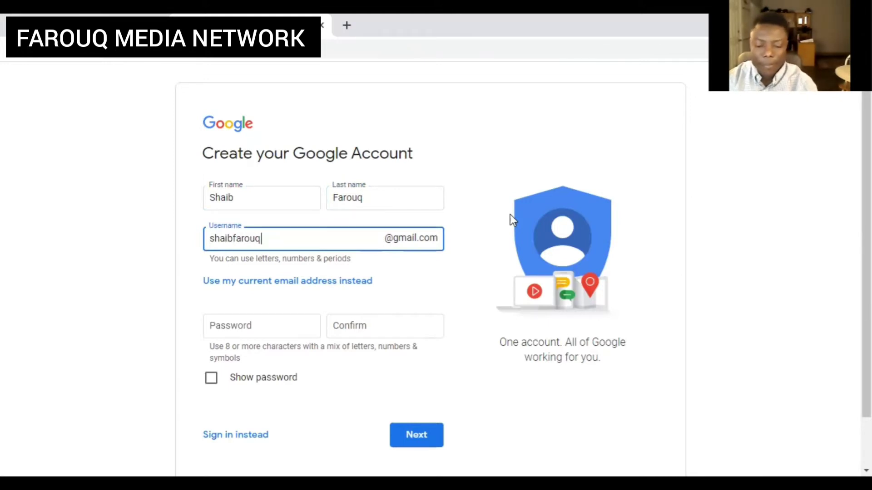
pyautogui.press('Tab')
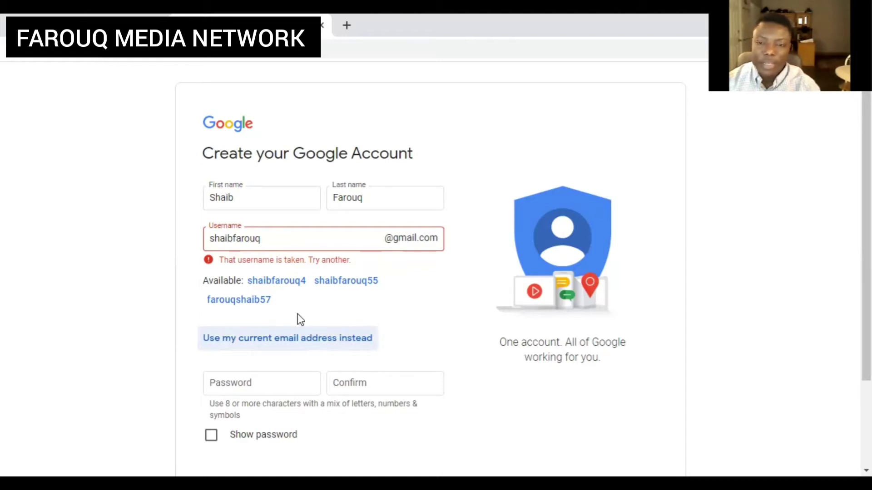
# Step: Type the account password into the Password and Confirm fields
pyautogui.click(296, 383)
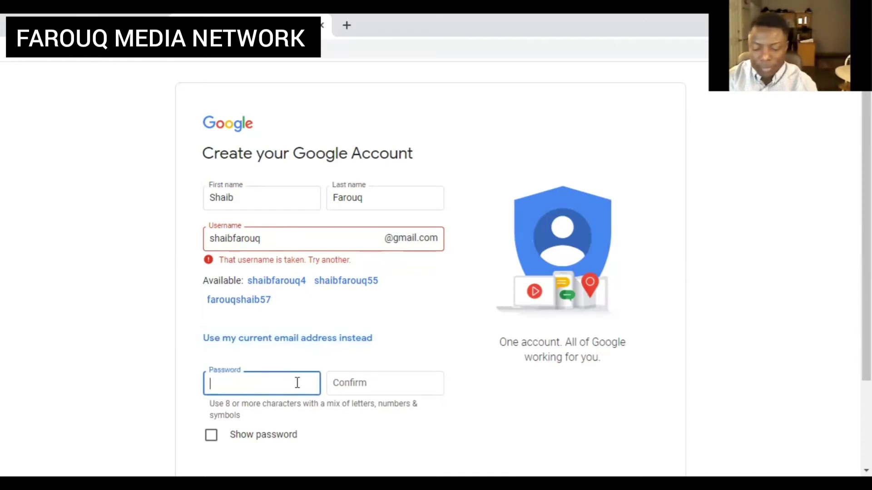
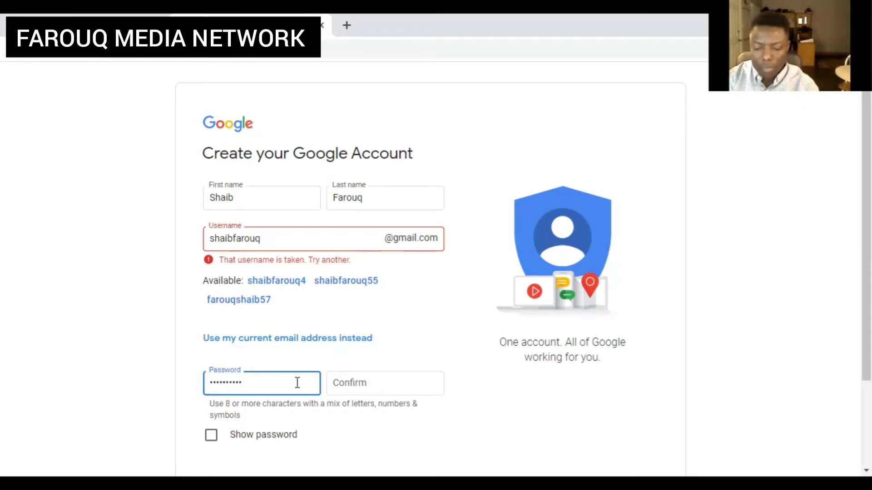
pyautogui.press('Tab')
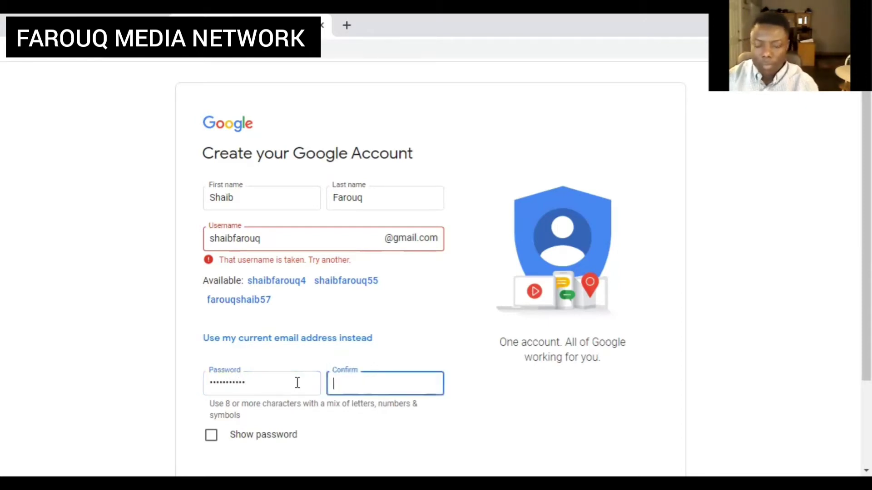
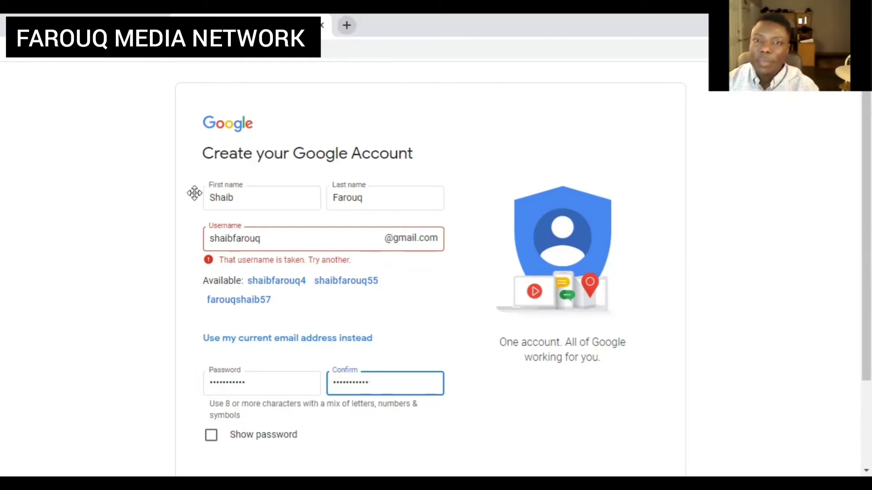
# Step: Open YouTube in a new browser tab via its shortcut tile
pyautogui.click(346, 26)
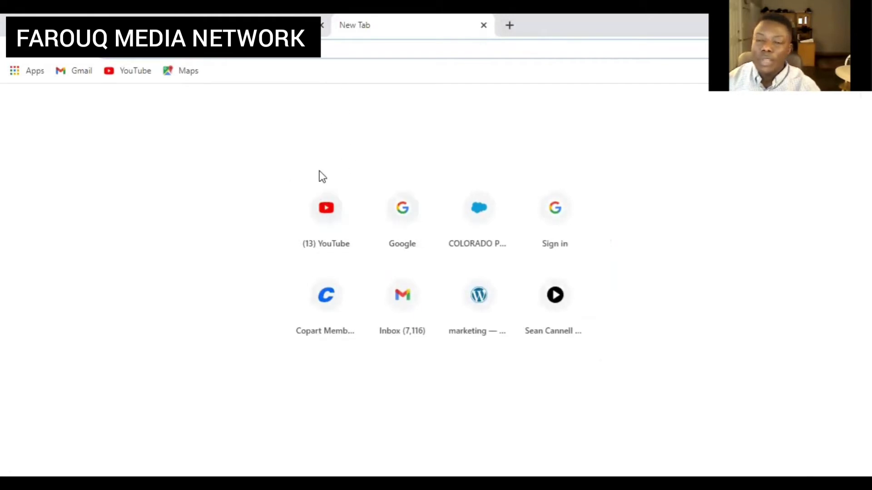
pyautogui.click(327, 211)
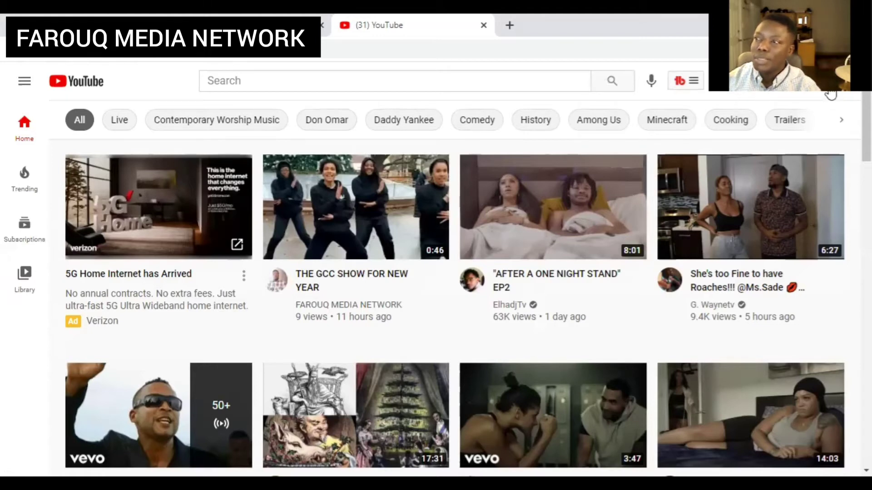
# Step: Sign out of the current YouTube account and continue back to YouTube signed out
pyautogui.click(830, 94)
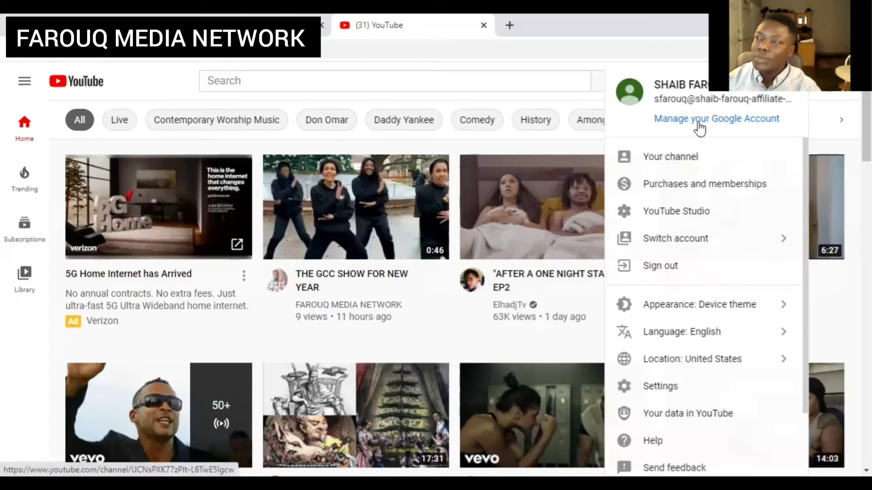
pyautogui.click(661, 267)
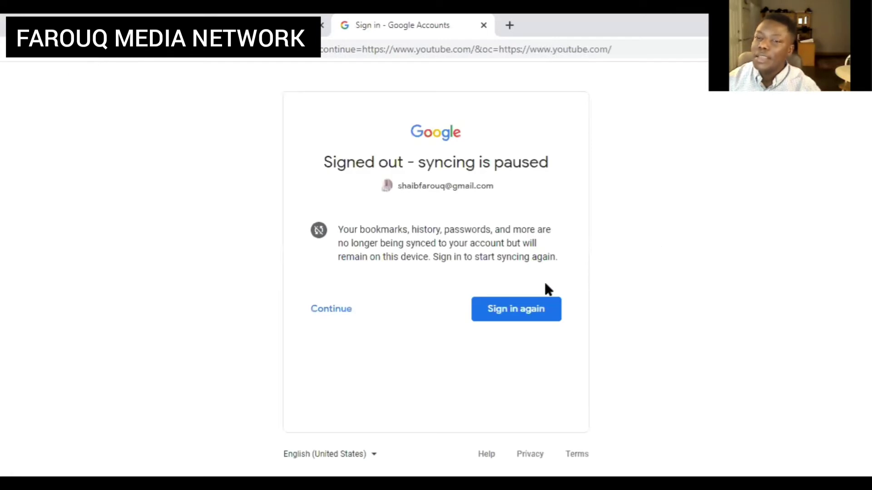
pyautogui.click(332, 313)
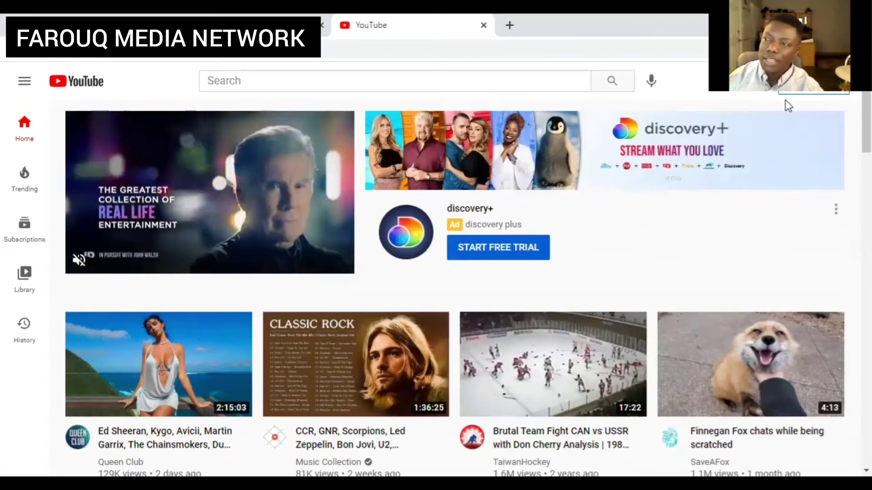
# Step: Sign in to YouTube with the FAROUQ MEDIA NETWORK account using its password
pyautogui.click(841, 93)
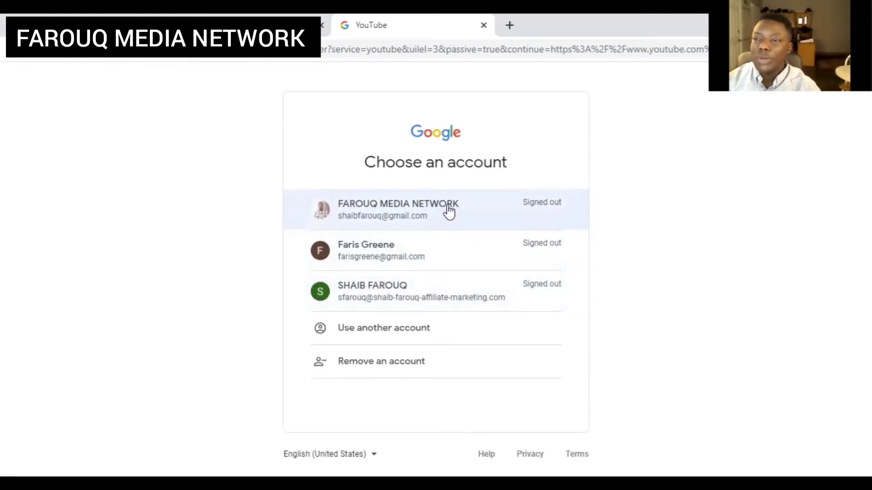
pyautogui.click(376, 209)
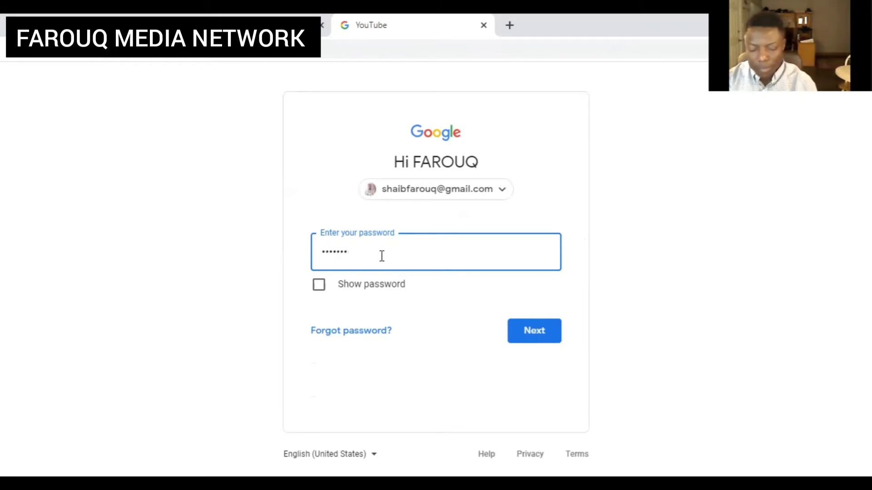
pyautogui.write('*')
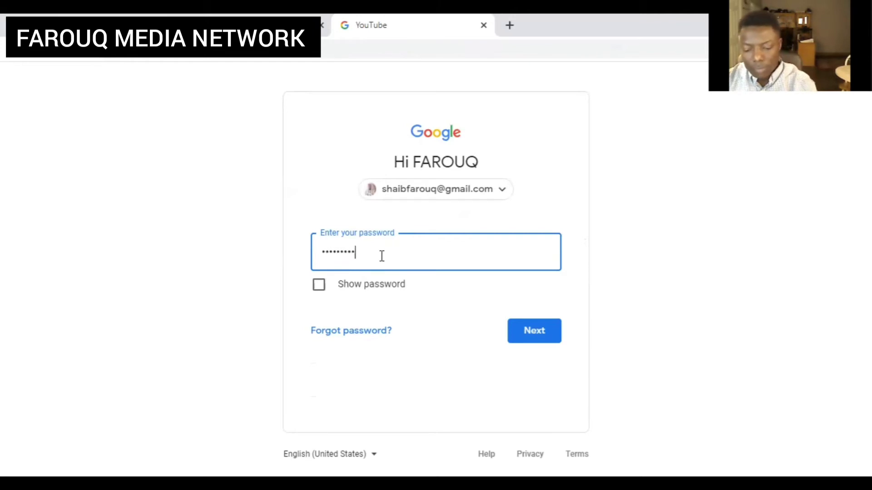
pyautogui.write('*')
pyautogui.press('Return')
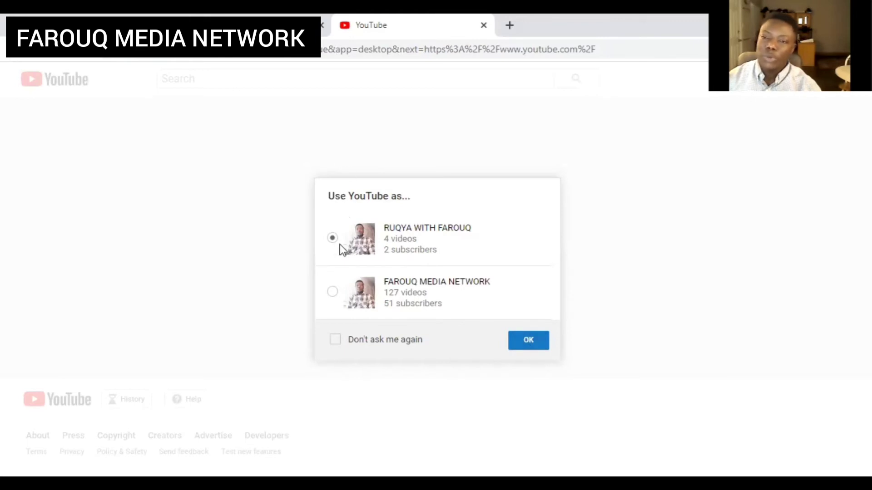
# Step: Choose the FAROUQ MEDIA NETWORK channel in 'Use YouTube as...' and confirm with OK
pyautogui.click(332, 293)
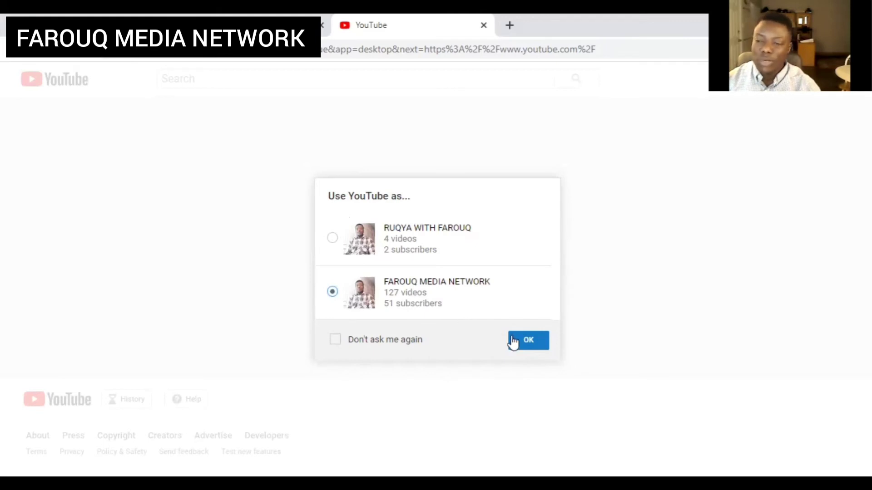
pyautogui.click(536, 339)
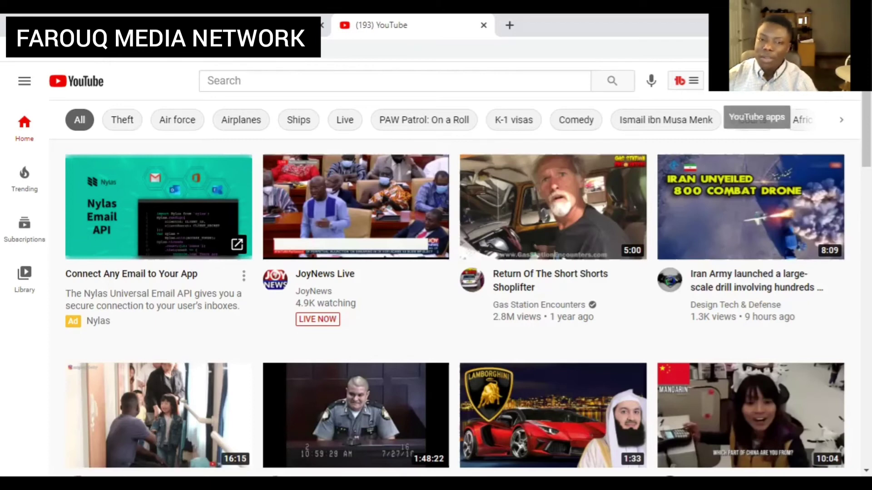
pyautogui.moveTo(600, 174)
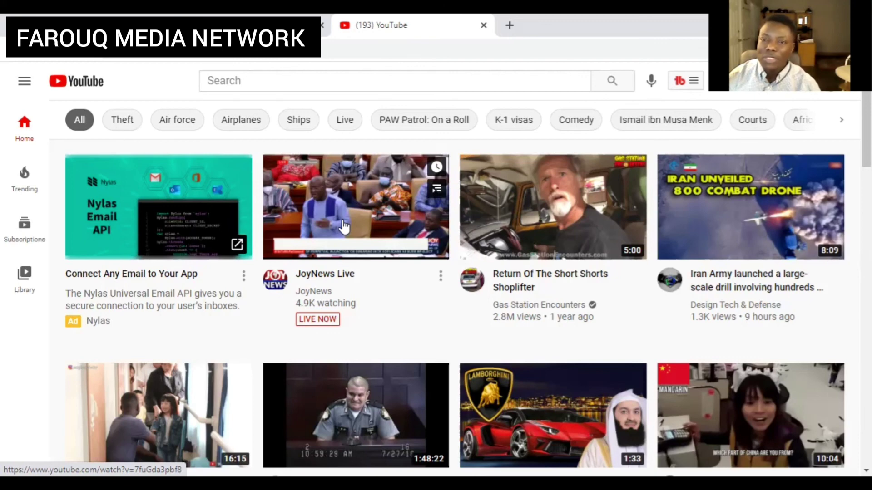
pyautogui.moveTo(193, 204)
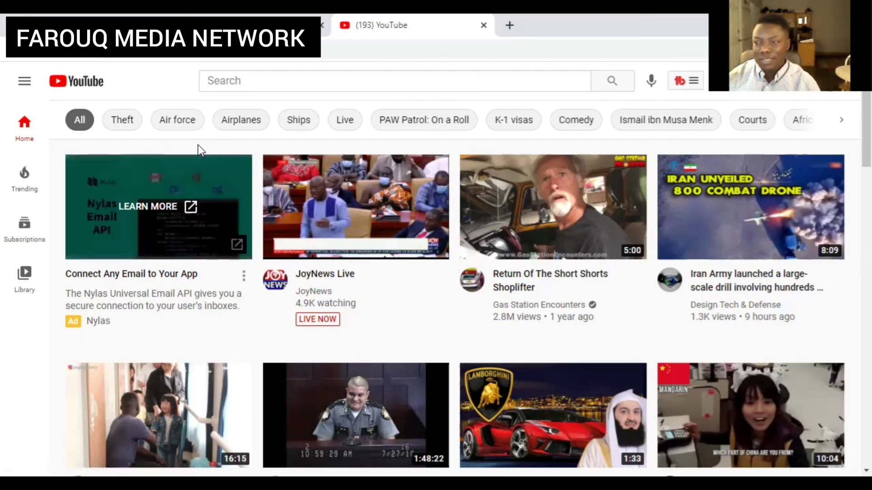
pyautogui.moveTo(289, 384)
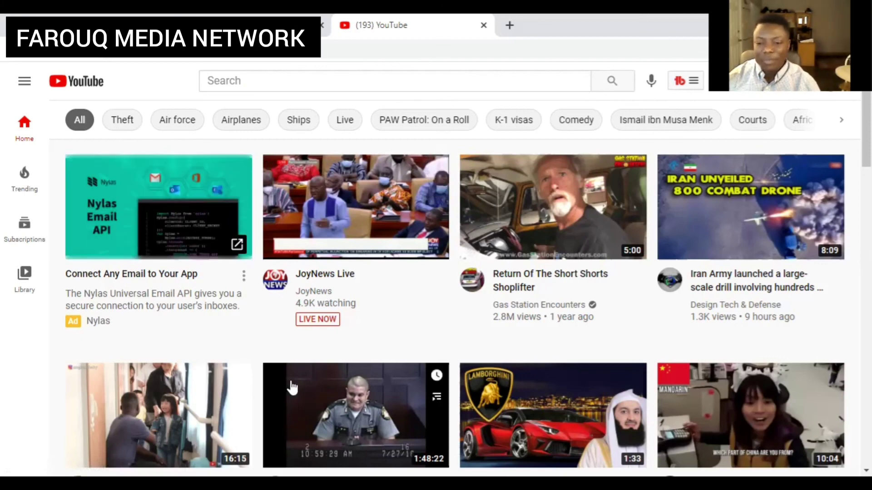